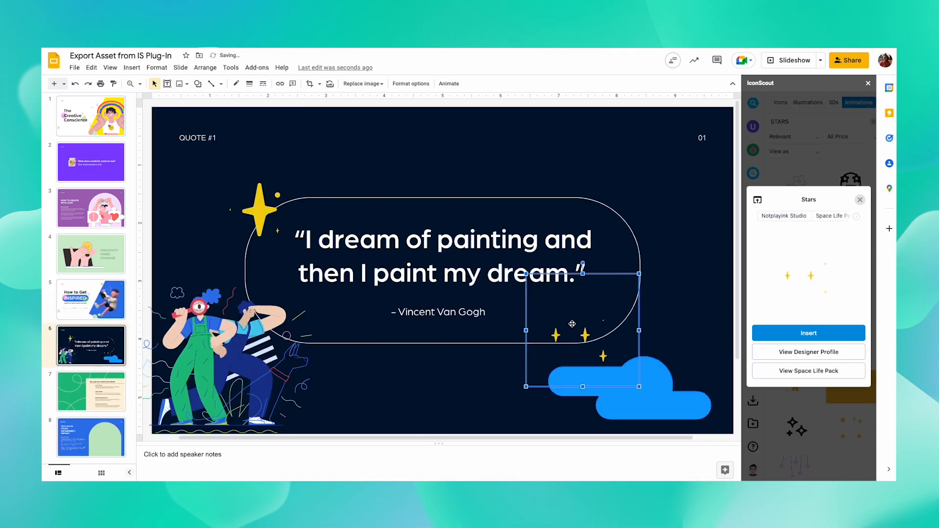
pyautogui.rightClick(598, 338)
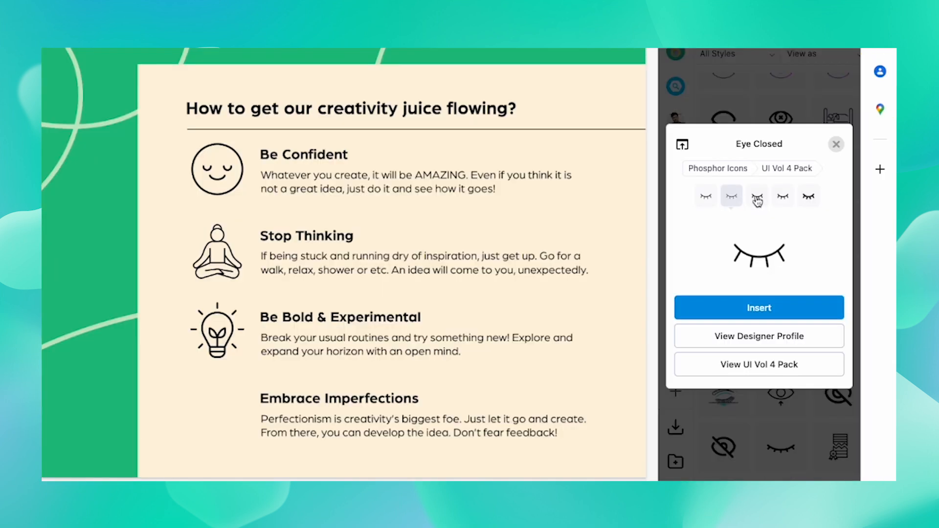
pyautogui.click(757, 196)
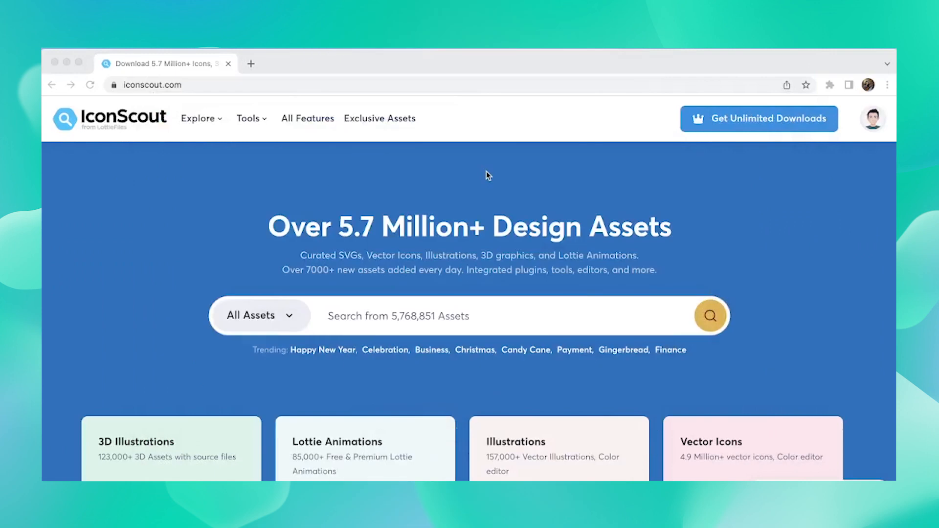
# Step: Find the IconScout plugin for Google Slides on the IconScout site and open its Google Workspace Marketplace listing
pyautogui.moveTo(250, 119)
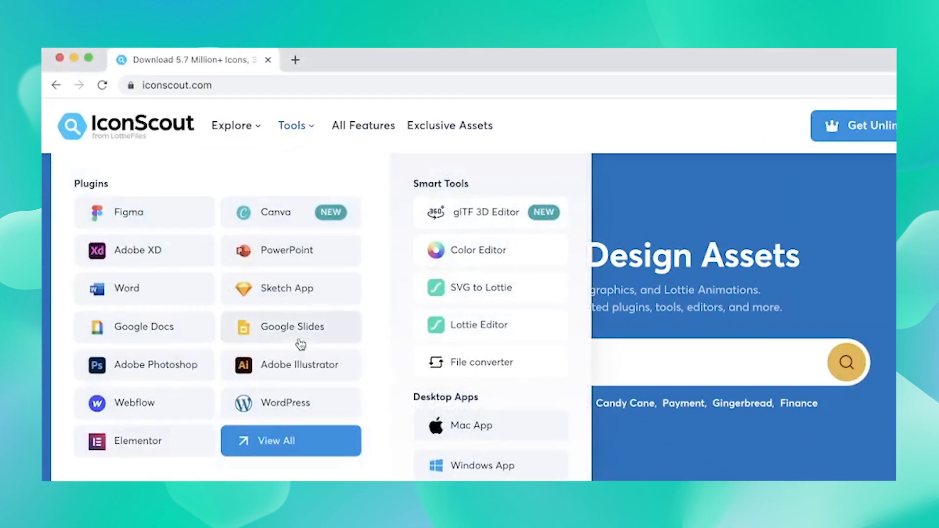
pyautogui.click(298, 341)
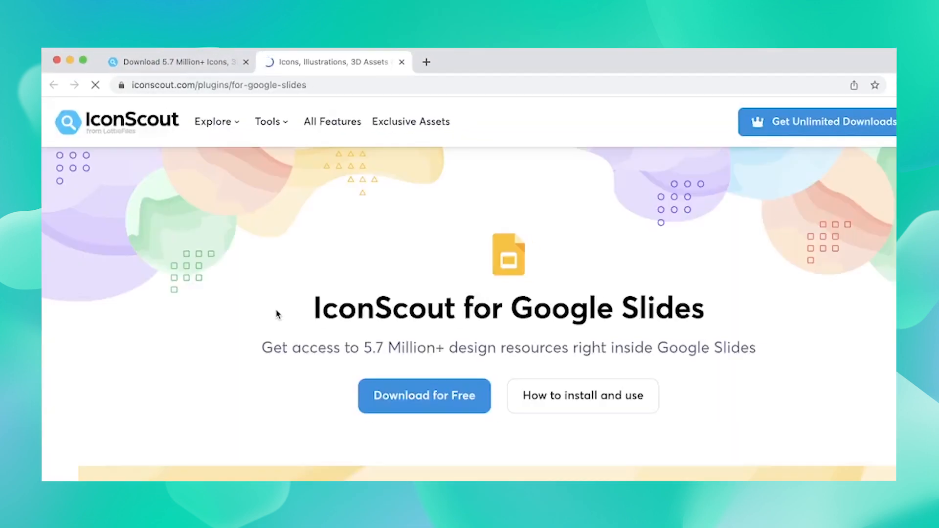
pyautogui.click(427, 368)
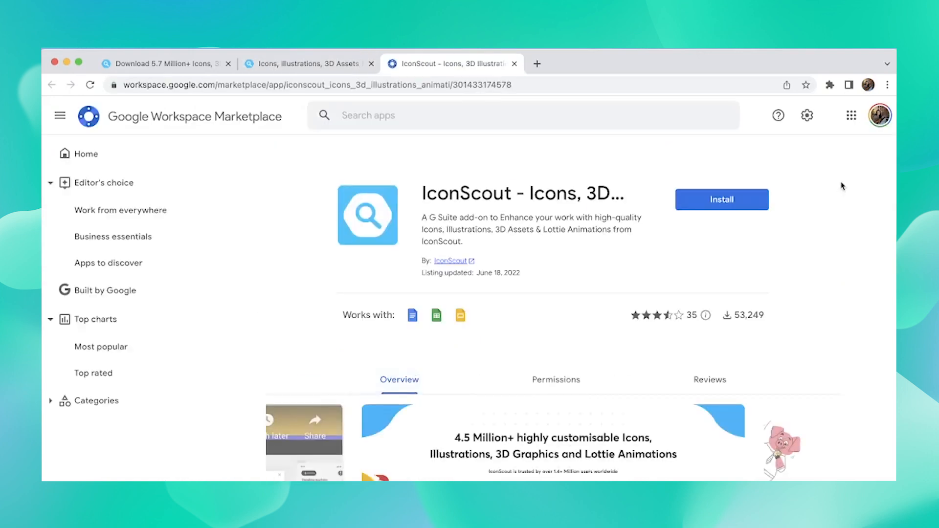
# Step: Install the IconScout add-on, signing in with the Google account's e-mail and password and allowing the requested permissions
pyautogui.click(747, 204)
pyautogui.click(545, 405)
pyautogui.click(451, 413)
pyautogui.click(508, 358)
pyautogui.click(566, 391)
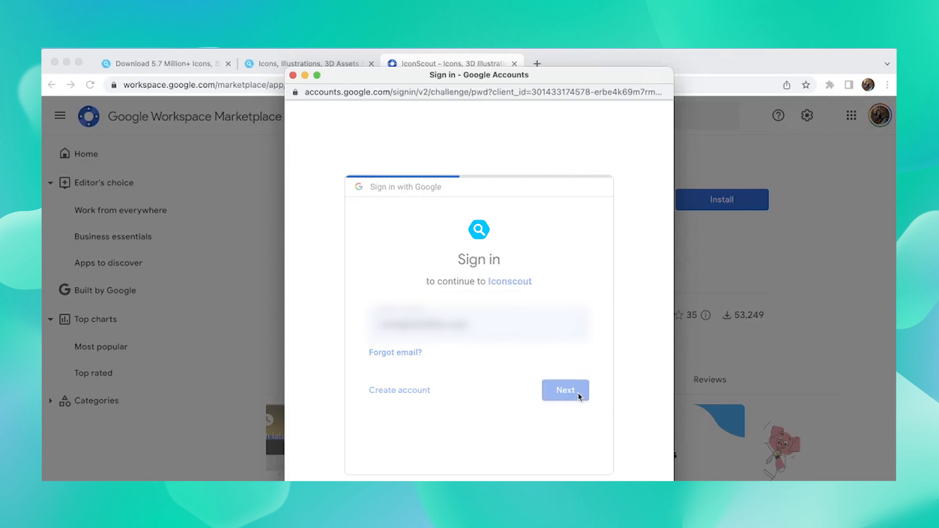
pyautogui.click(565, 409)
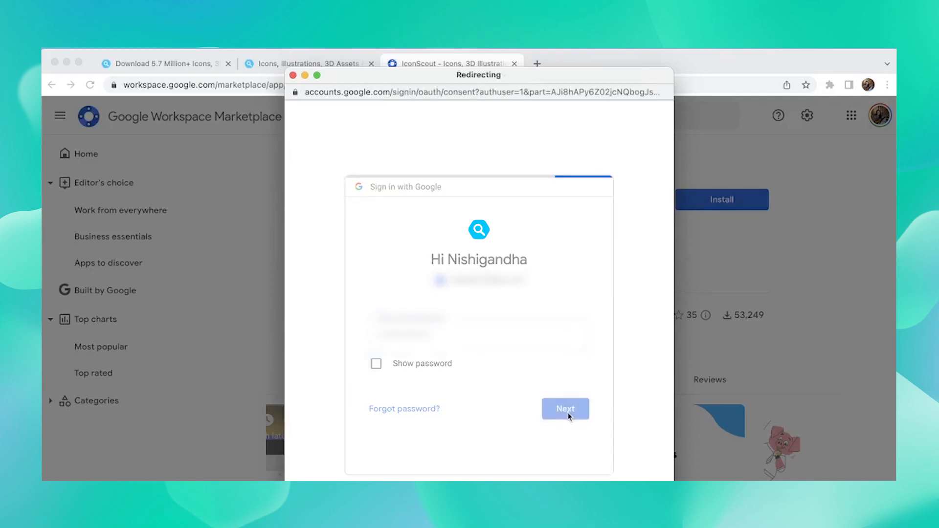
pyautogui.scroll(-3, 570, 416)
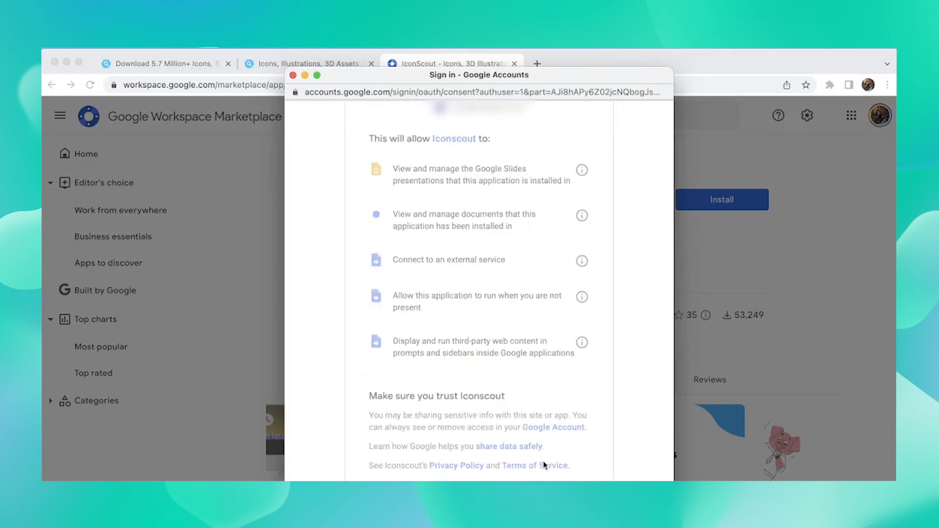
pyautogui.click(542, 459)
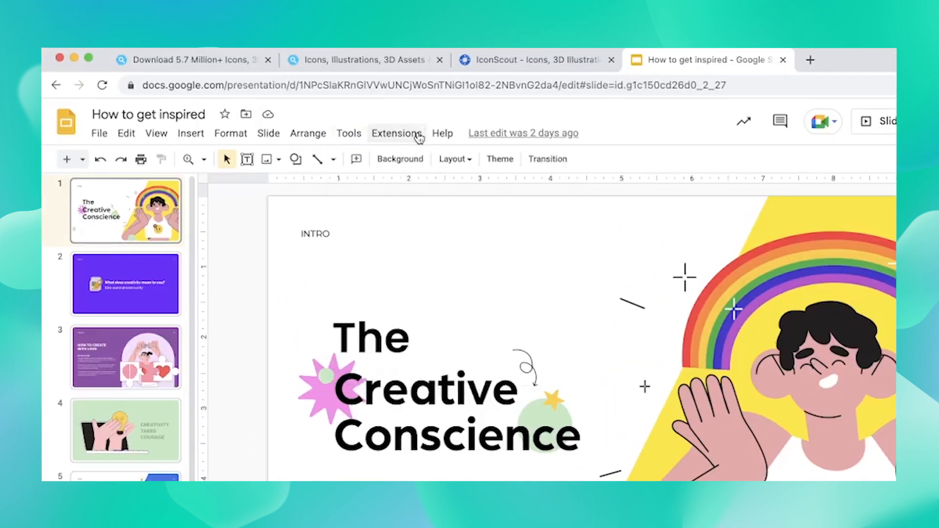
# Step: Open the IconScout add-on's asset search in the "How to get inspired" presentation
pyautogui.click(415, 134)
pyautogui.moveTo(493, 249)
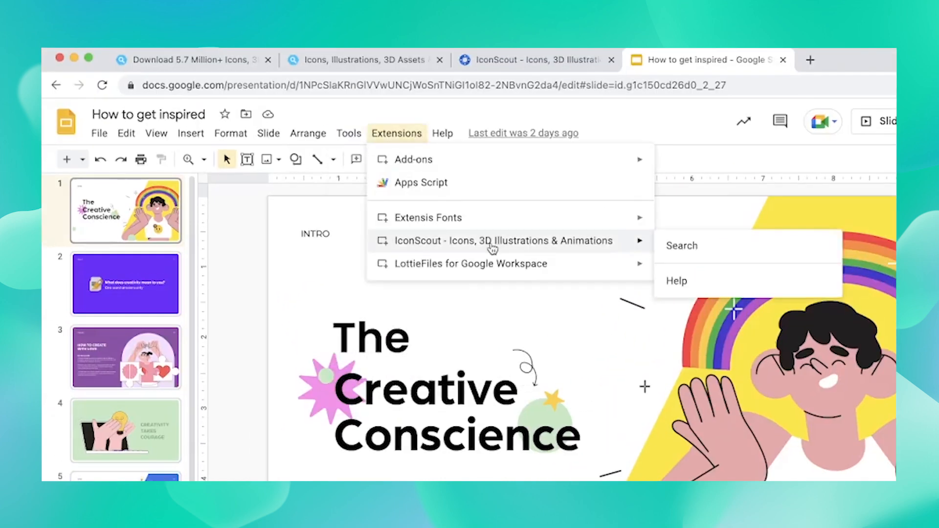
pyautogui.click(678, 250)
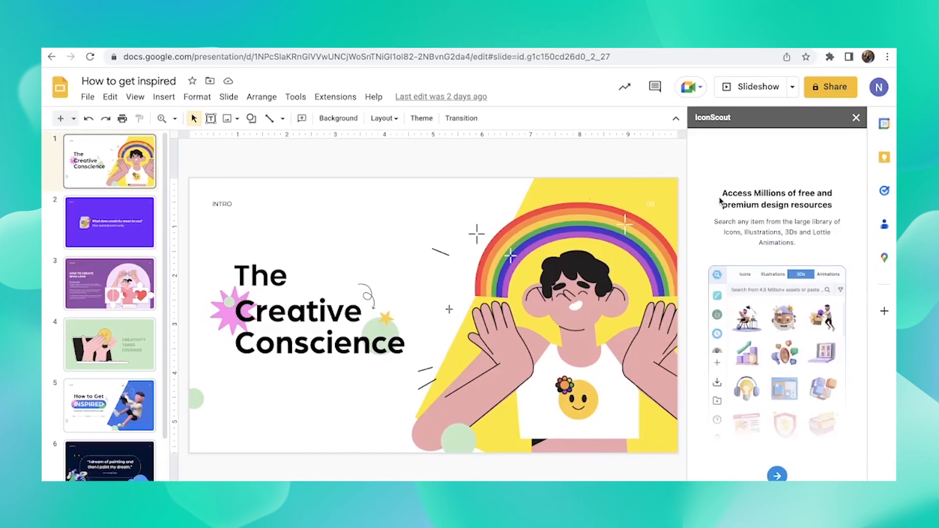
# Step: Go through the add-on's introduction and log in to the IconScout account via the web
pyautogui.click(777, 476)
pyautogui.click(777, 476)
pyautogui.click(777, 451)
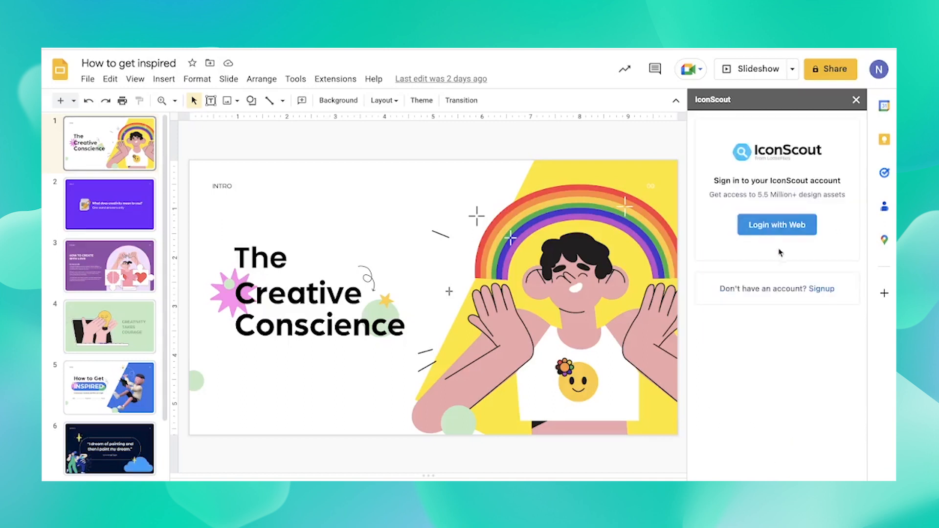
pyautogui.click(778, 222)
pyautogui.click(507, 380)
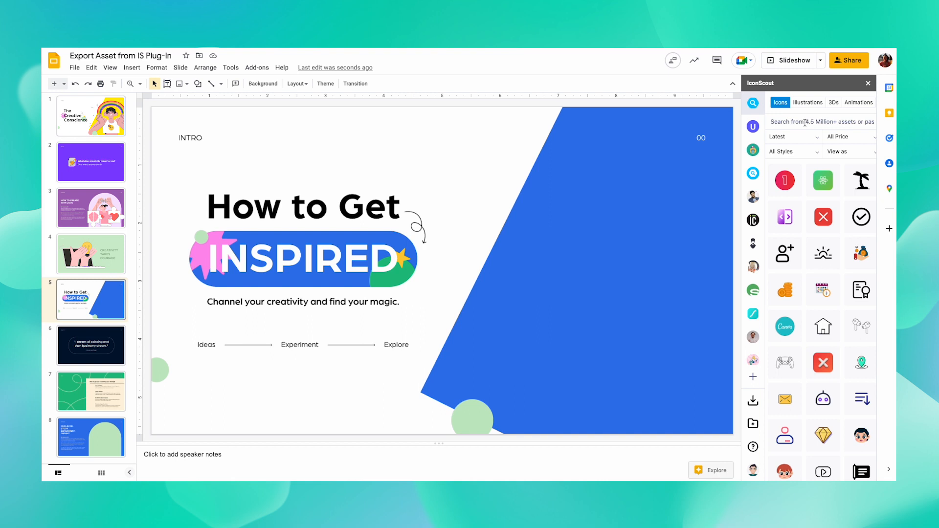
# Step: Search the IconScout library for "art" and switch the results to 3D assets
pyautogui.click(804, 122)
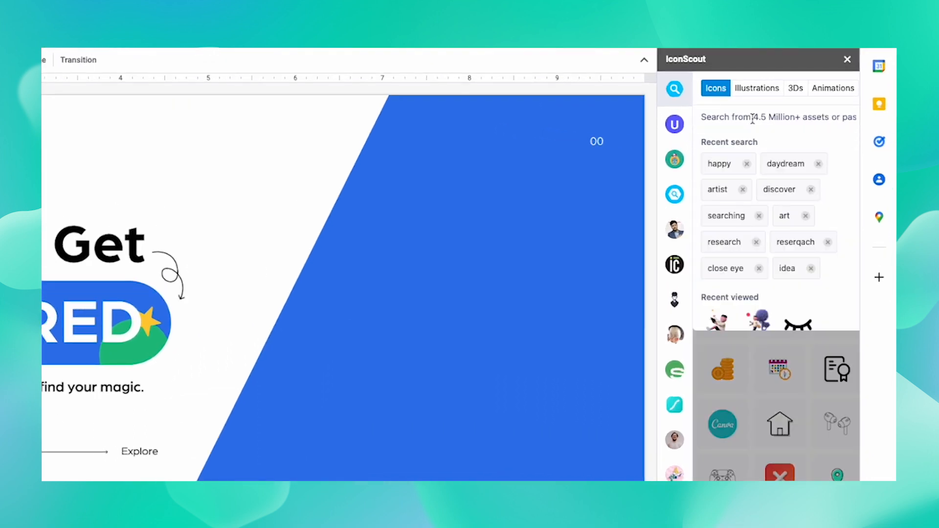
pyautogui.write('art')
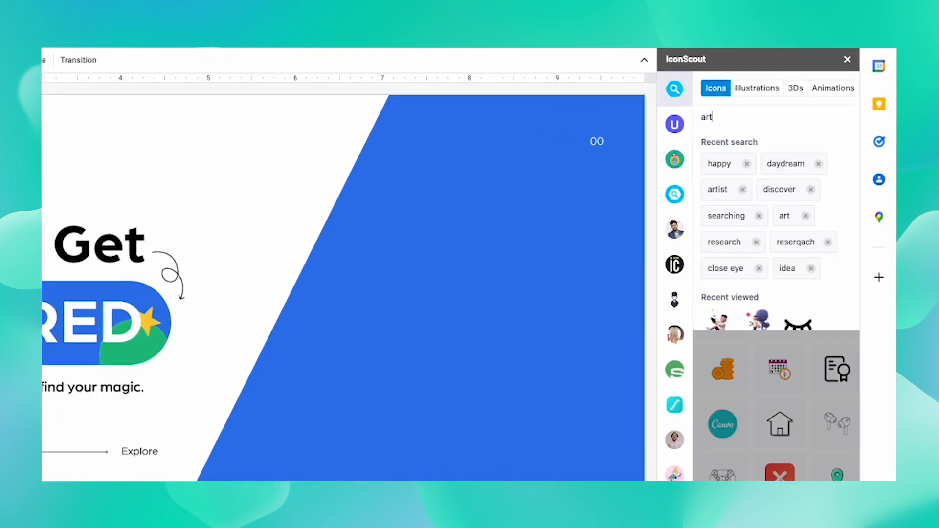
pyautogui.press('Return')
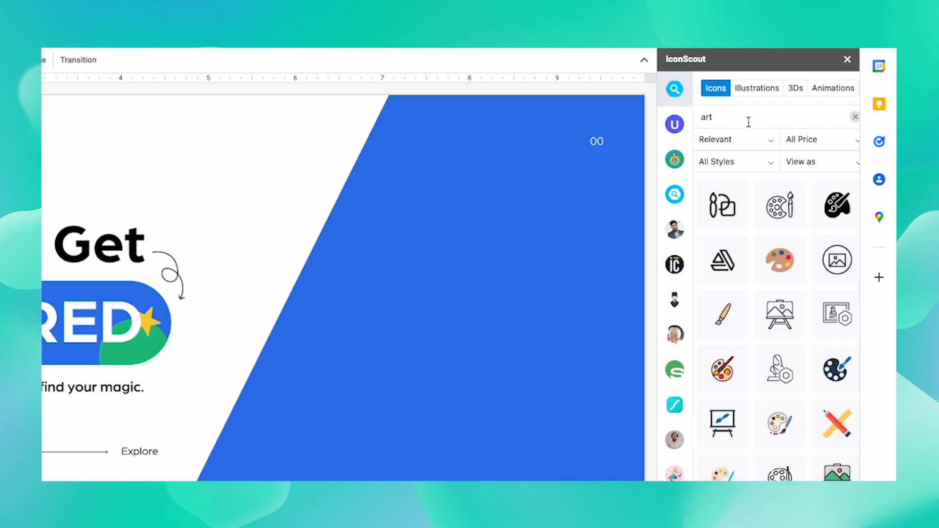
pyautogui.click(796, 91)
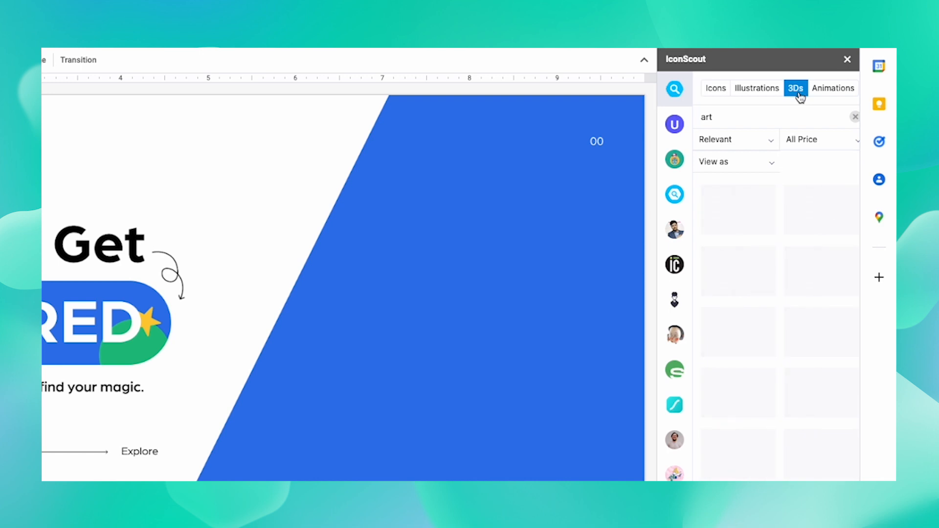
# Step: Browse the 3D results, preview the Artist asset and open its OUUU!!! Scenes Pack
pyautogui.scroll(-10, 809, 212)
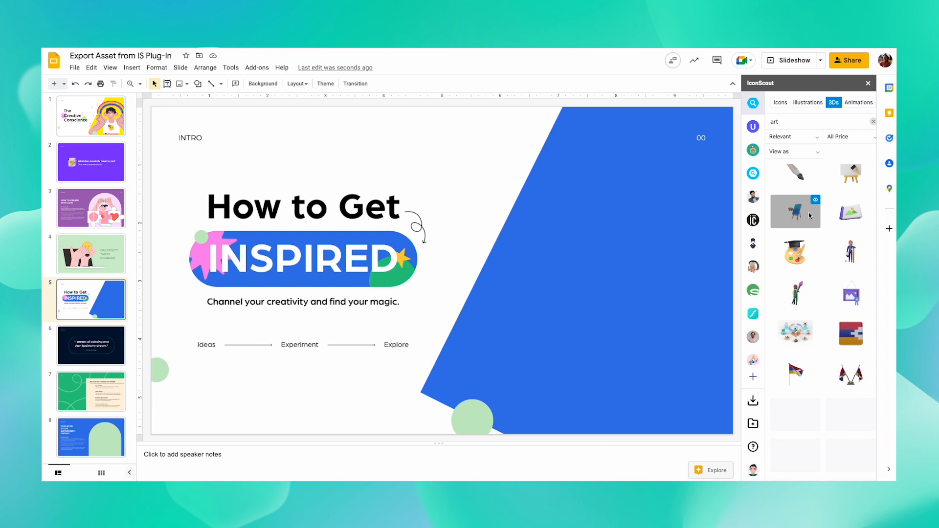
pyautogui.scroll(10, 810, 216)
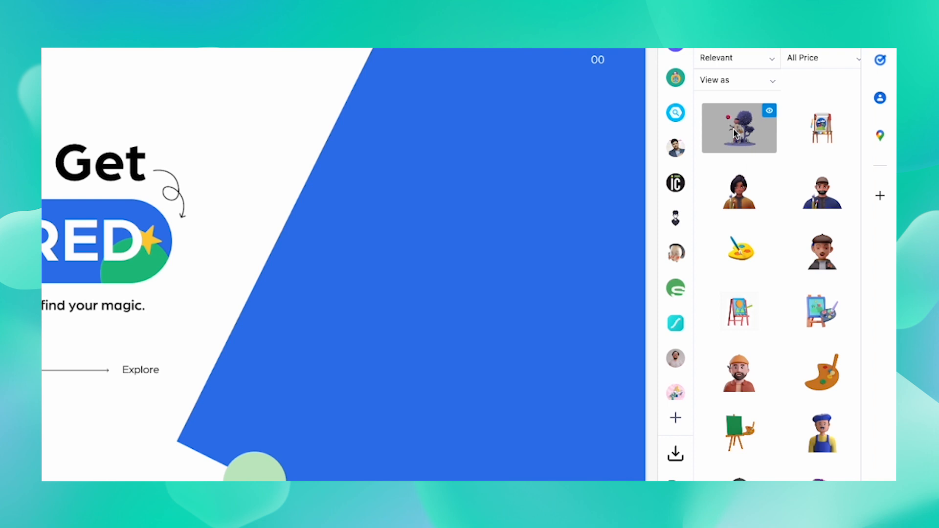
pyautogui.click(769, 112)
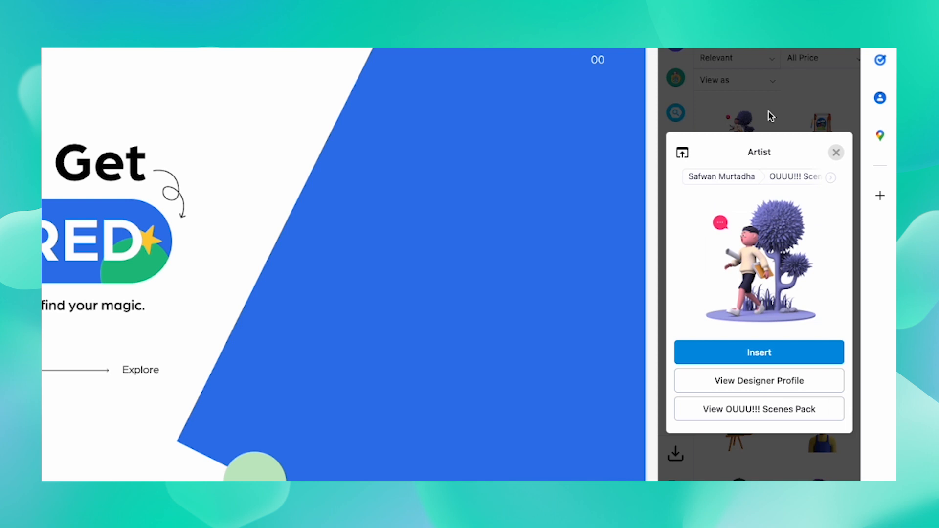
pyautogui.click(776, 416)
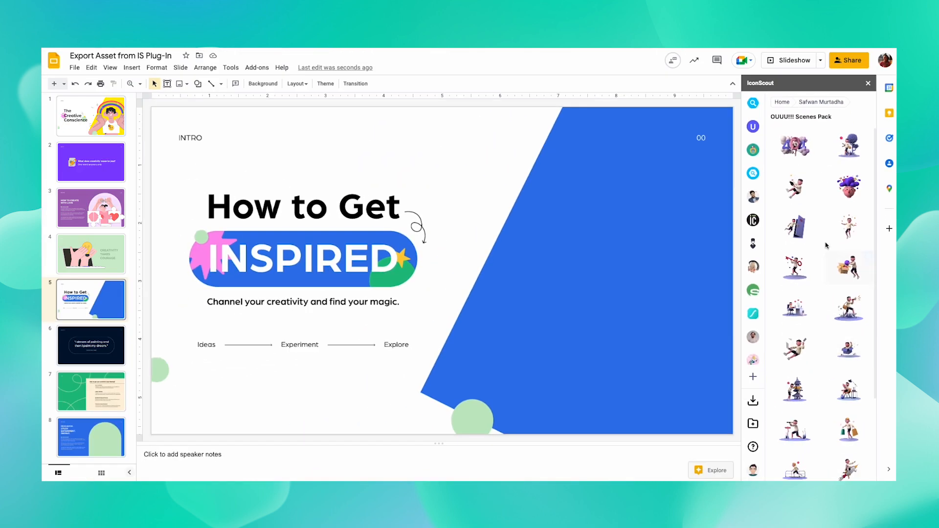
# Step: Insert the 3D boy drawing on a tablet from the OUUU!!! Scenes Pack and place it over slide 5's blue area
pyautogui.scroll(-2, 812, 313)
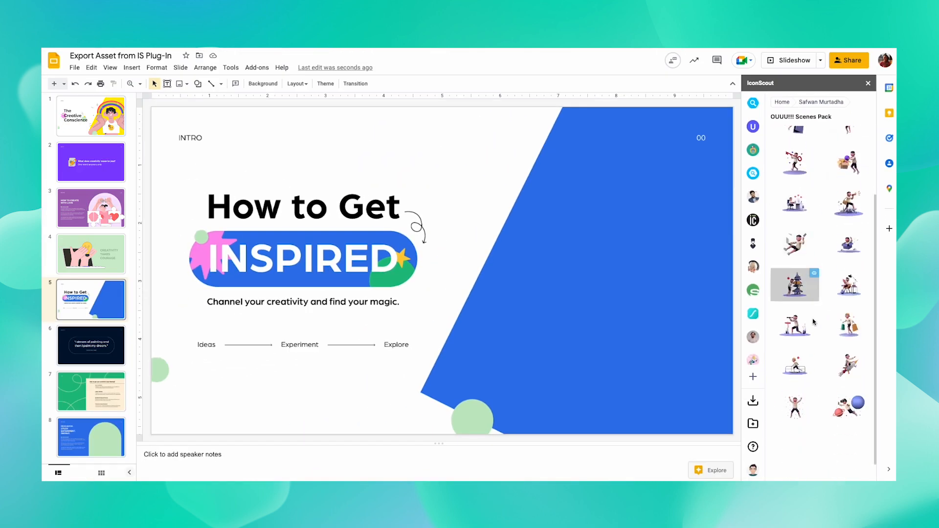
pyautogui.scroll(3, 813, 321)
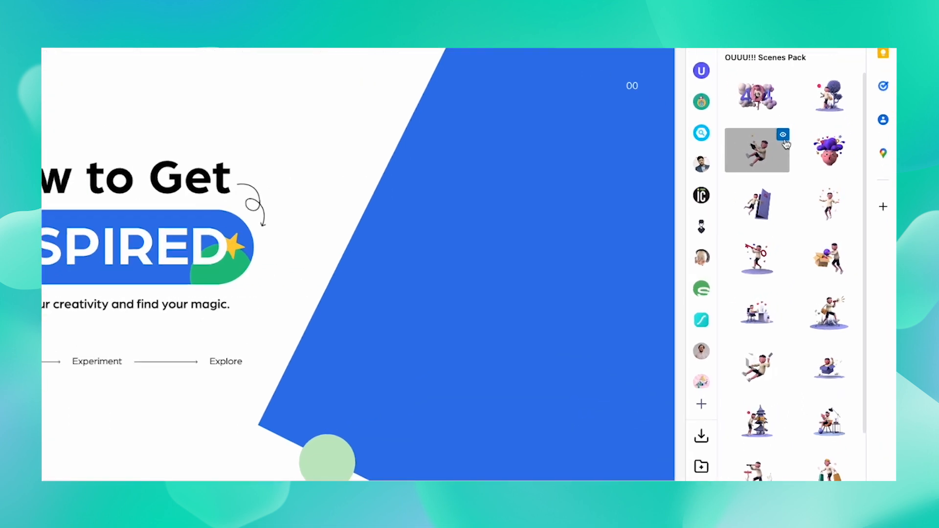
pyautogui.click(768, 115)
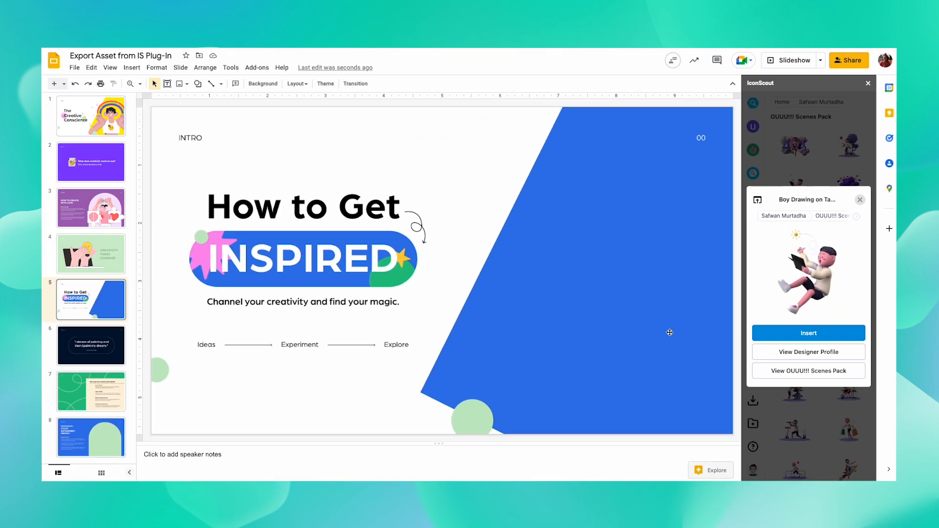
pyautogui.moveTo(337, 303); pyautogui.dragTo(576, 304)
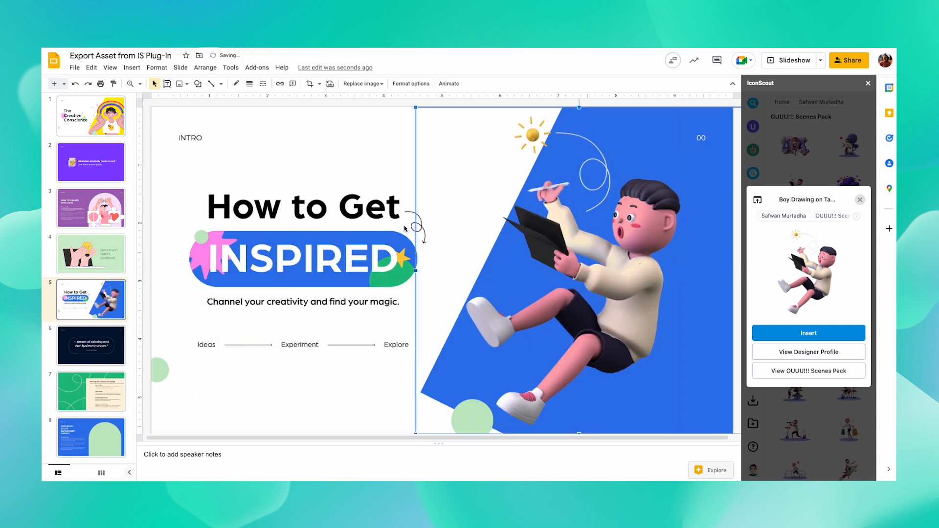
pyautogui.click(146, 263)
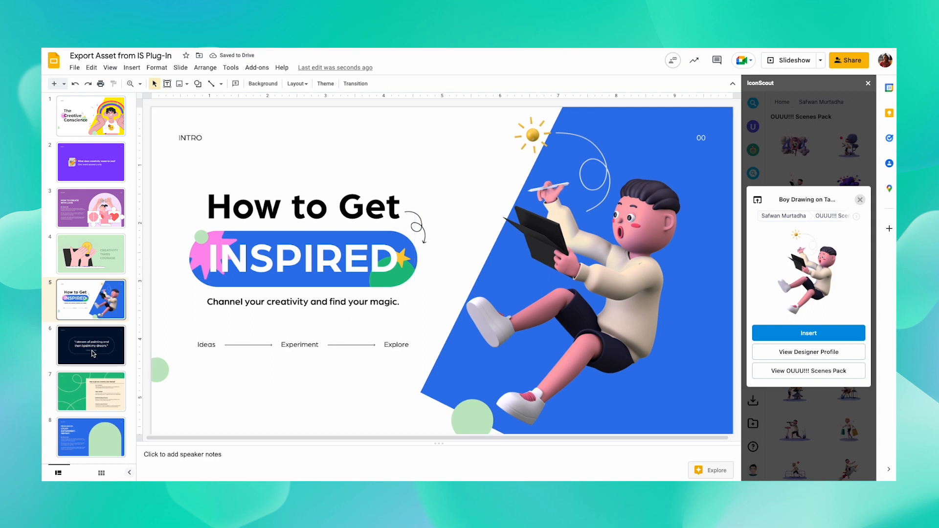
# Step: Go to the Van Gogh quote slide and search the IconScout library for "daydream" among illustrations
pyautogui.click(93, 353)
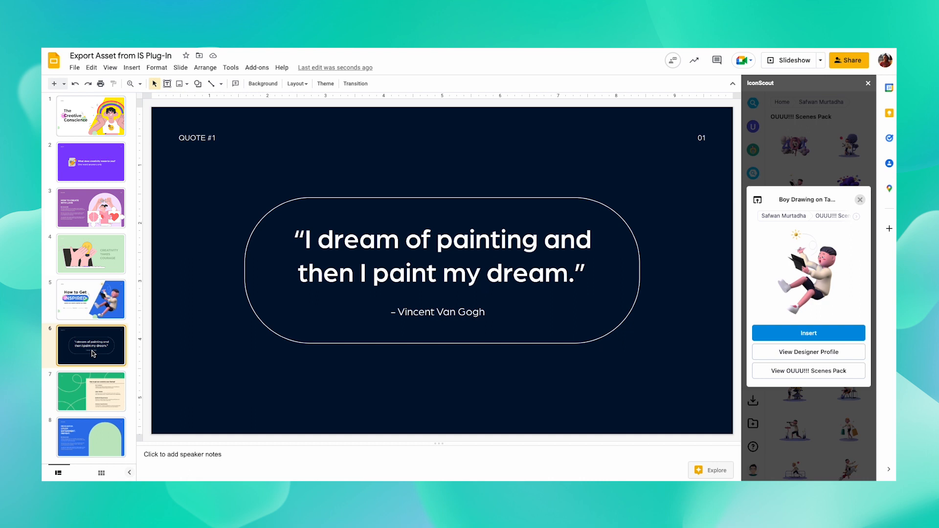
pyautogui.click(820, 133)
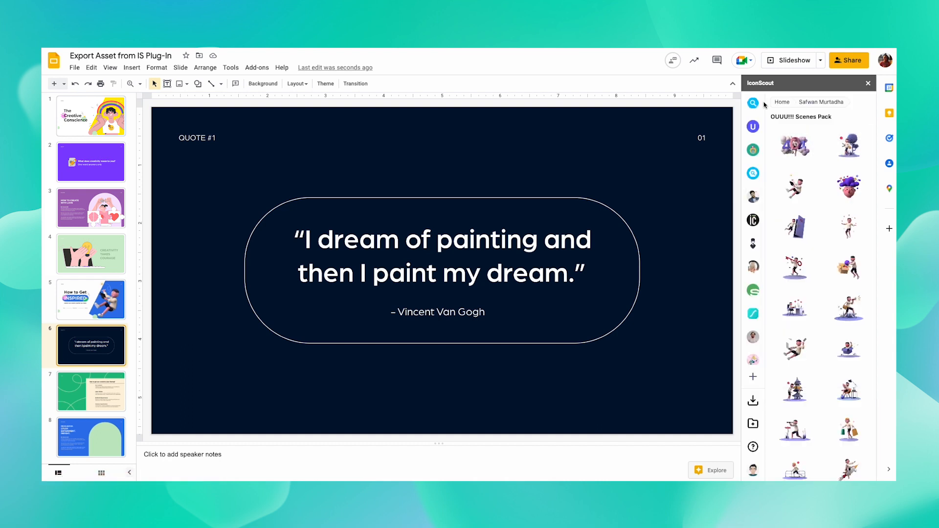
pyautogui.click(754, 102)
pyautogui.click(796, 119)
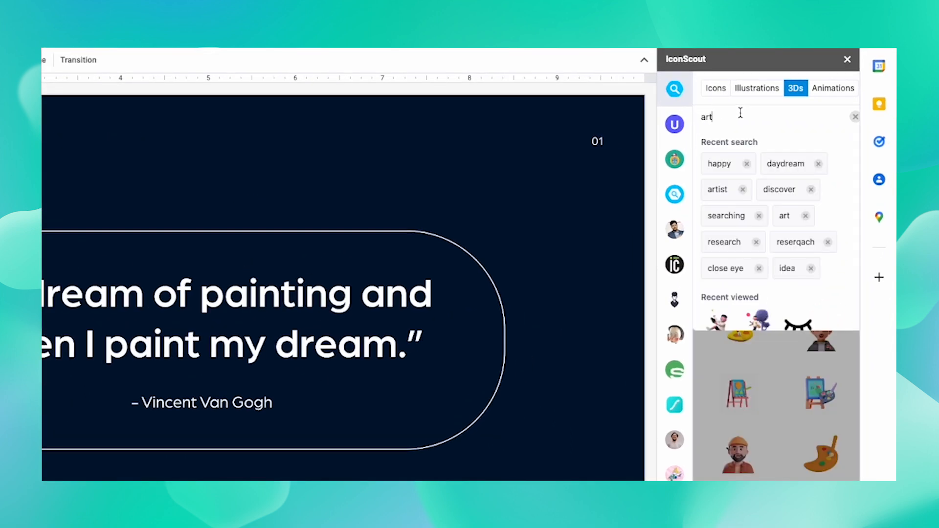
pyautogui.write('daydream')
pyautogui.press('Return')
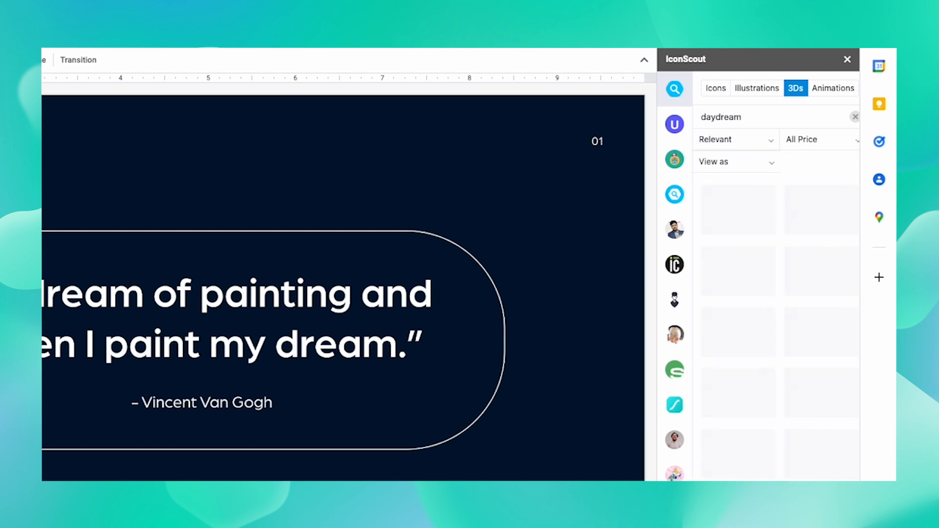
pyautogui.click(755, 91)
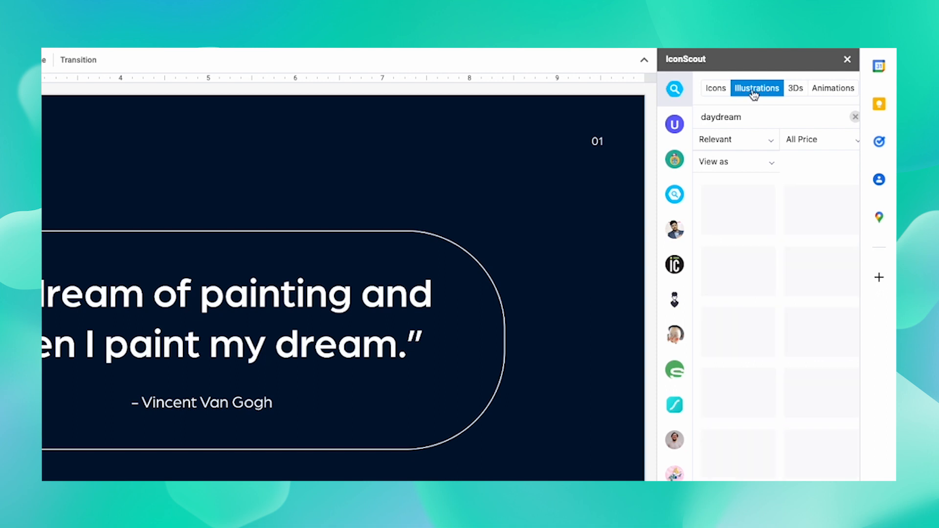
# Step: Insert the "Searching for goods" illustration and shrink it into the quote slide's bottom-left corner
pyautogui.scroll(-5, 814, 303)
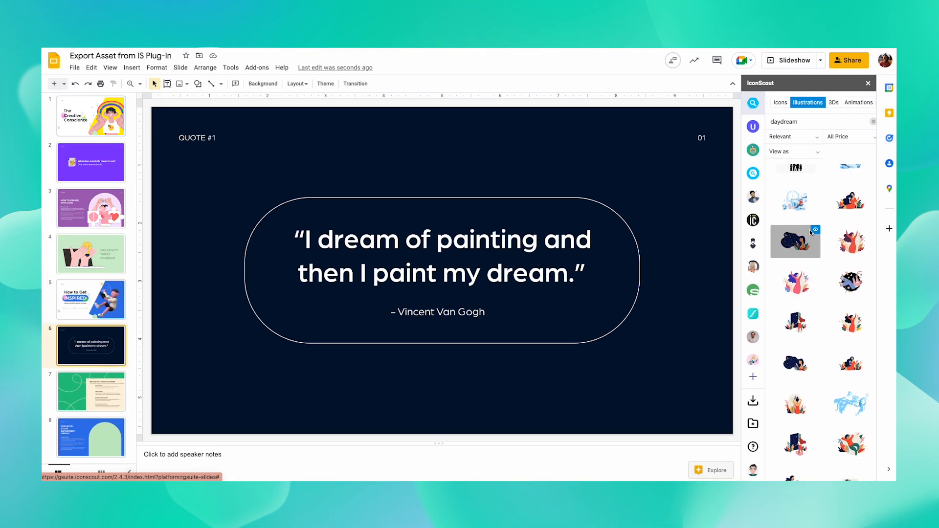
pyautogui.scroll(4, 822, 370)
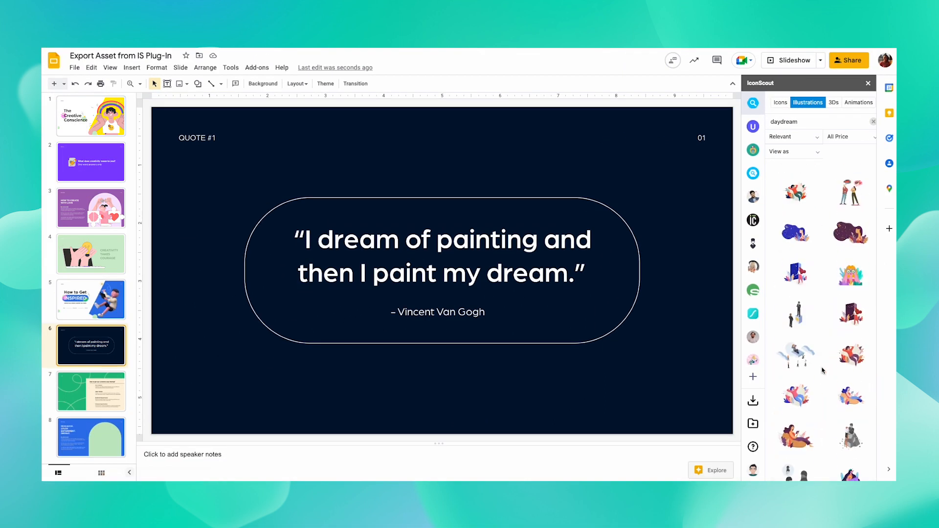
pyautogui.click(849, 359)
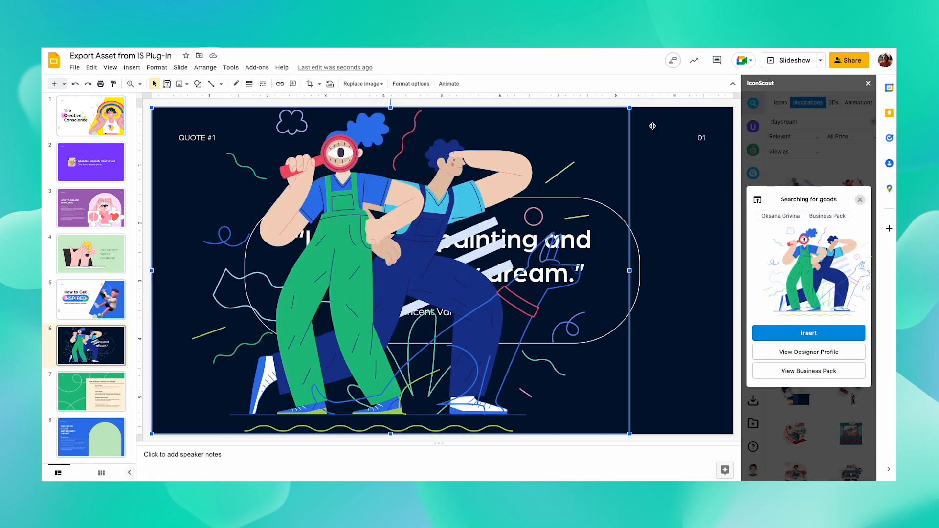
pyautogui.moveTo(628, 107); pyautogui.dragTo(367, 286)
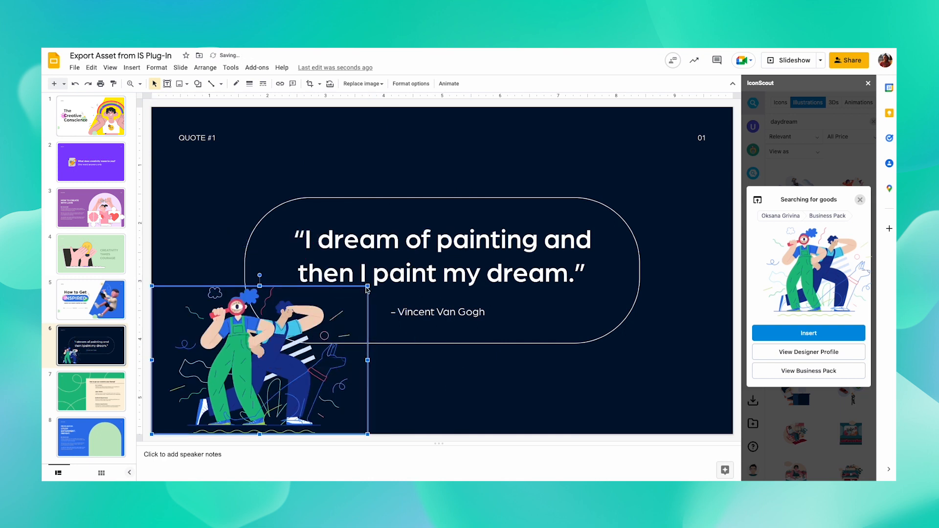
# Step: Shift the two-person illustration left so it runs past the quote slide's left edge, and close the asset preview
pyautogui.moveTo(290, 331); pyautogui.dragTo(260, 325)
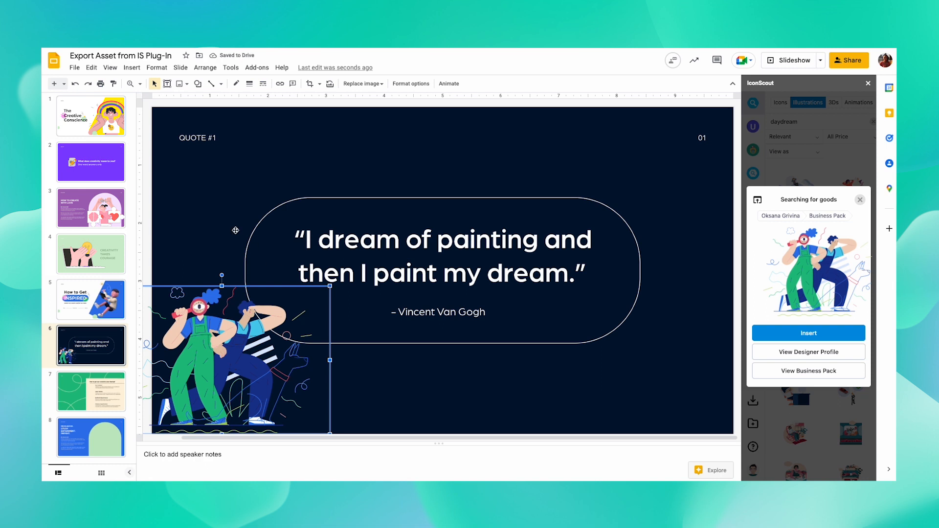
pyautogui.click(837, 115)
pyautogui.click(702, 161)
pyautogui.click(740, 156)
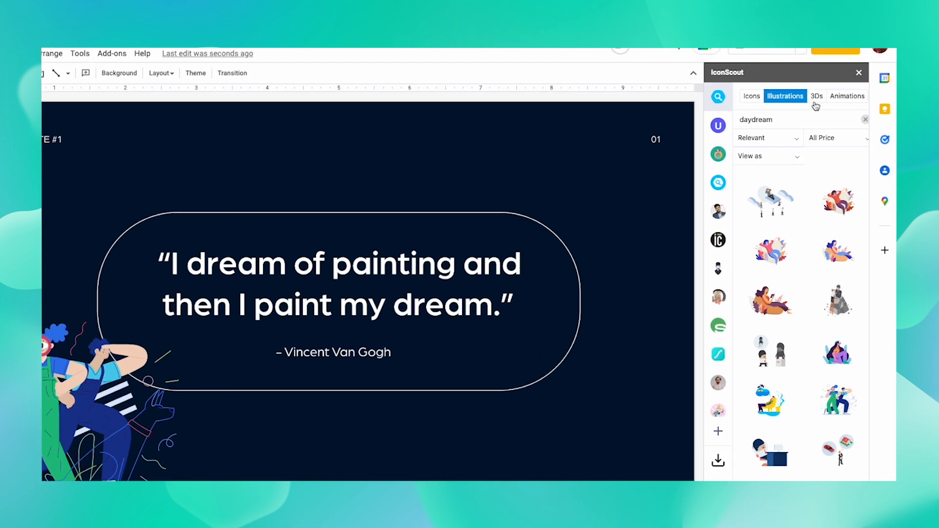
# Step: Search the IconScout library for "cloud" among animations
pyautogui.click(821, 120)
pyautogui.hotkey('ctrl', 'a')
pyautogui.write('cl')
pyautogui.press('Return')
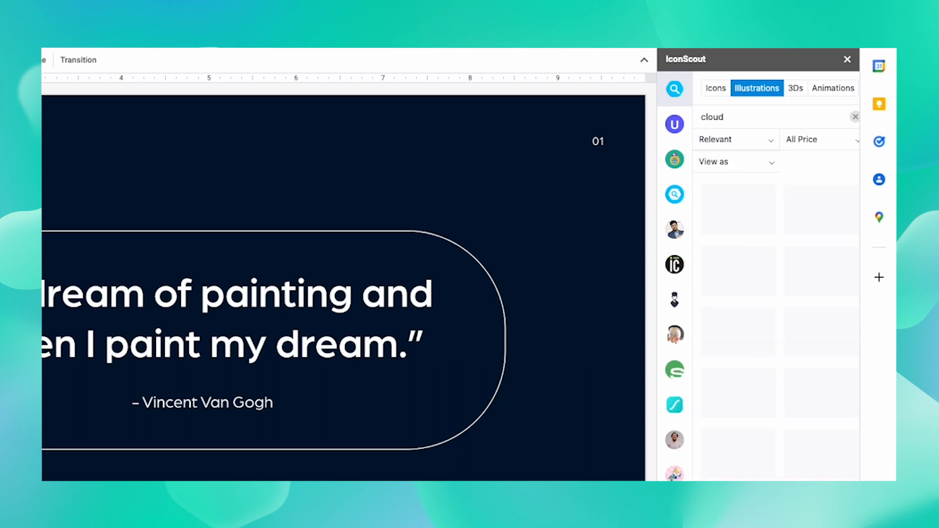
pyautogui.click(838, 90)
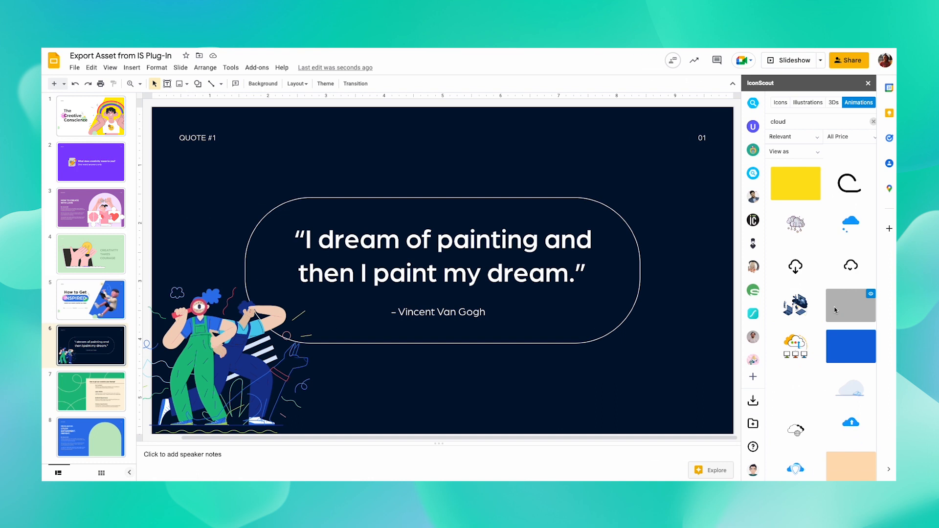
# Step: Insert the blue Cloud Technology animation and place it in the quote slide's bottom-right corner
pyautogui.scroll(-5, 835, 310)
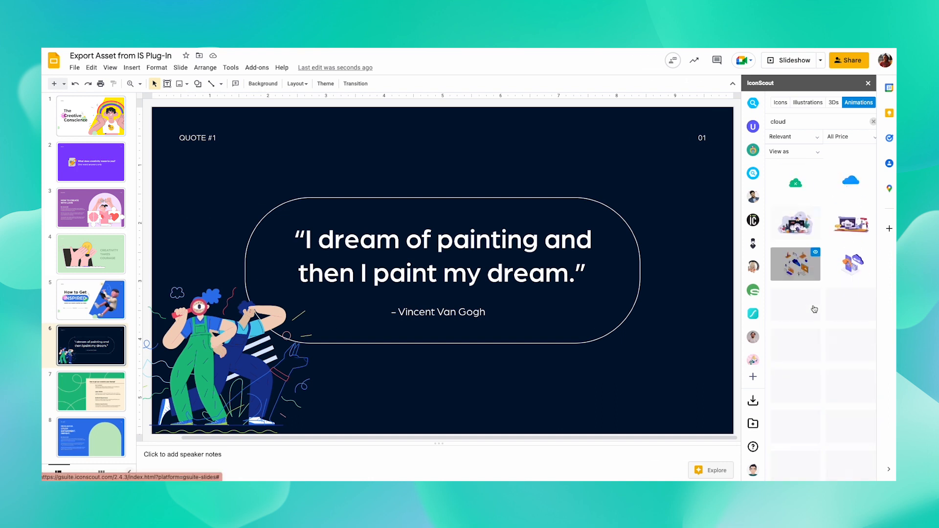
pyautogui.click(820, 294)
pyautogui.click(814, 333)
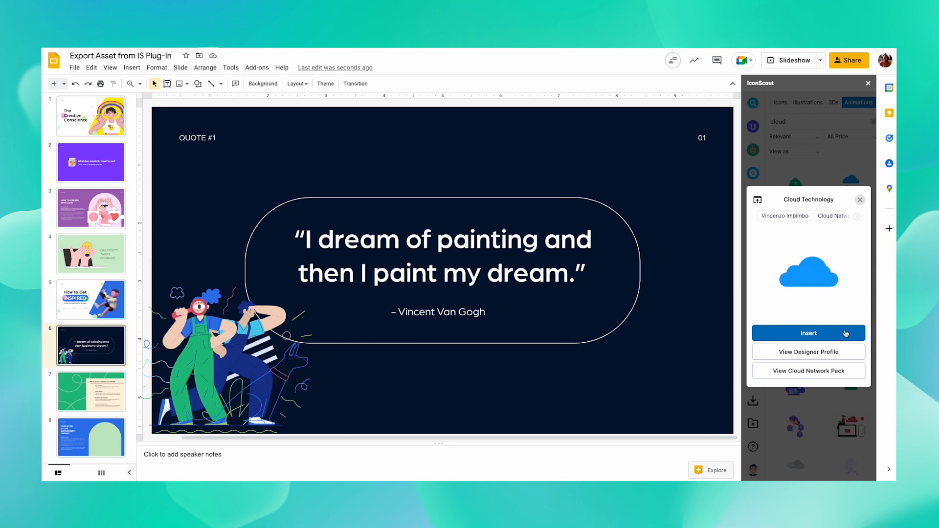
pyautogui.moveTo(637, 353); pyautogui.dragTo(635, 354)
pyautogui.moveTo(449, 201); pyautogui.dragTo(461, 213)
pyautogui.press('Delete')
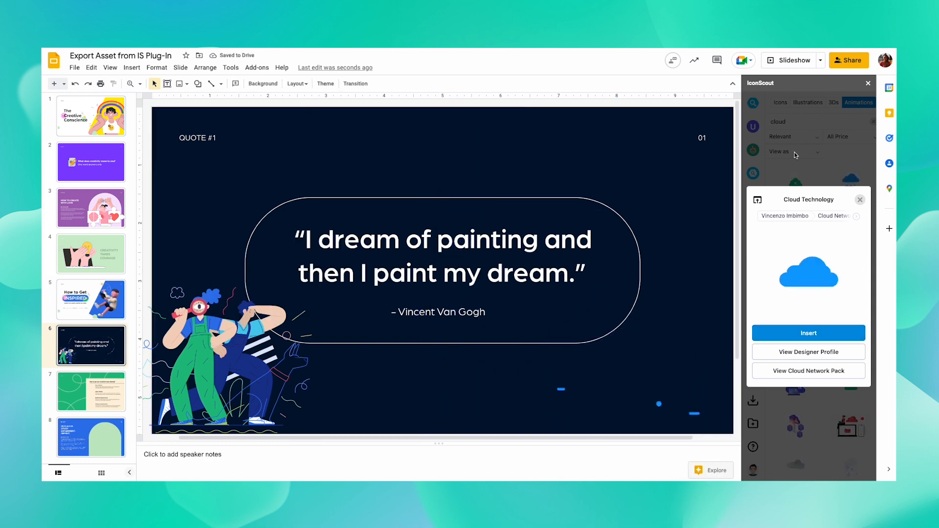
# Step: Close the cloud preview and search the IconScout animations for "STARS"
pyautogui.click(793, 155)
pyautogui.click(797, 122)
pyautogui.press('super+a')
pyautogui.write('STARS')
pyautogui.press('Return')
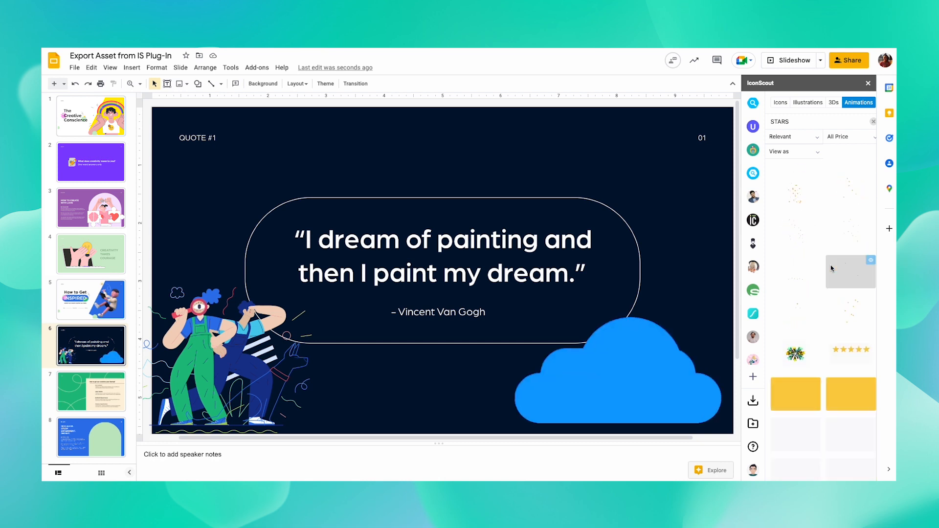
# Step: Insert the yellow Stars animation from the Space Life Pack and shrink it near the quote frame's upper-left corner
pyautogui.click(793, 266)
pyautogui.click(823, 332)
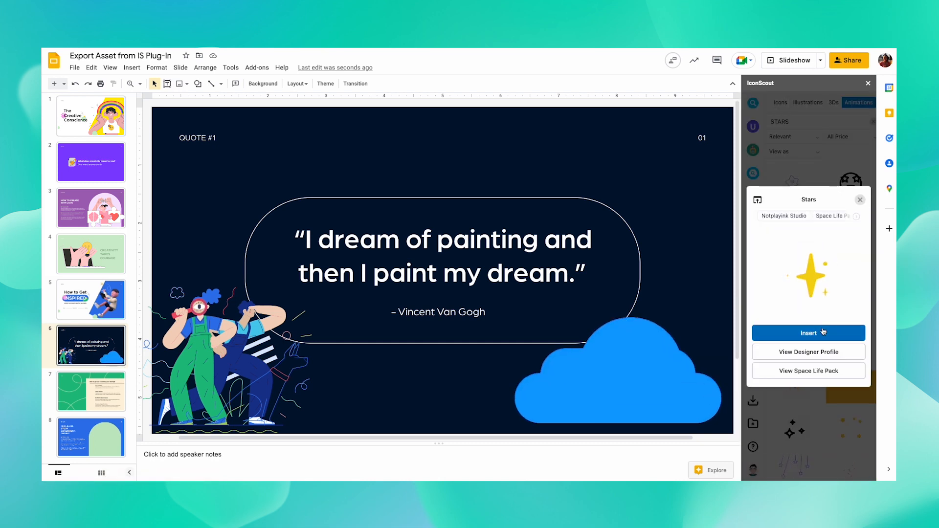
pyautogui.moveTo(478, 433); pyautogui.dragTo(284, 243)
# Step: Place a second Stars animation over the top of the blue cloud and flip it horizontally
pyautogui.moveTo(270, 207); pyautogui.dragTo(595, 333)
pyautogui.rightClick(596, 333)
pyautogui.moveTo(659, 294)
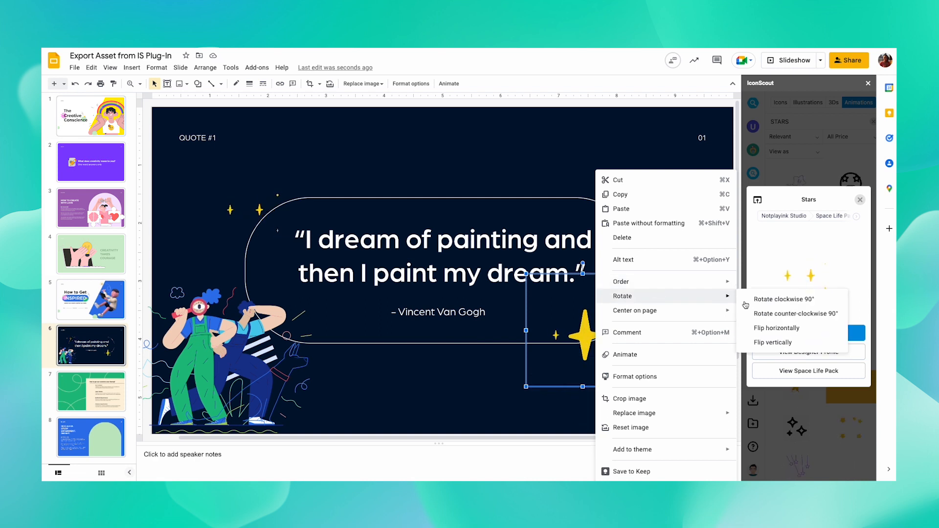
pyautogui.click(777, 328)
# Step: Nudge the two-person illustration down to the quote slide's bottom edge and enlarge it slightly
pyautogui.moveTo(254, 361); pyautogui.dragTo(254, 368)
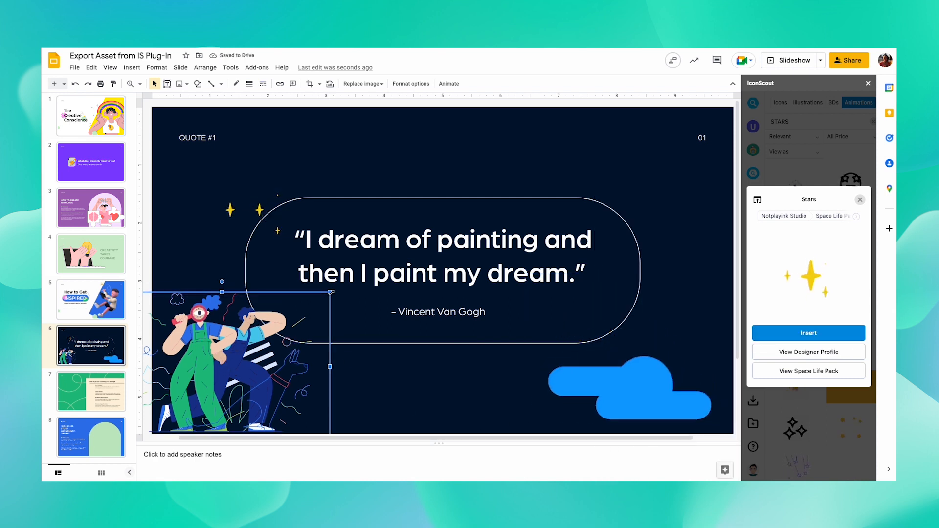
pyautogui.moveTo(330, 292); pyautogui.dragTo(338, 286)
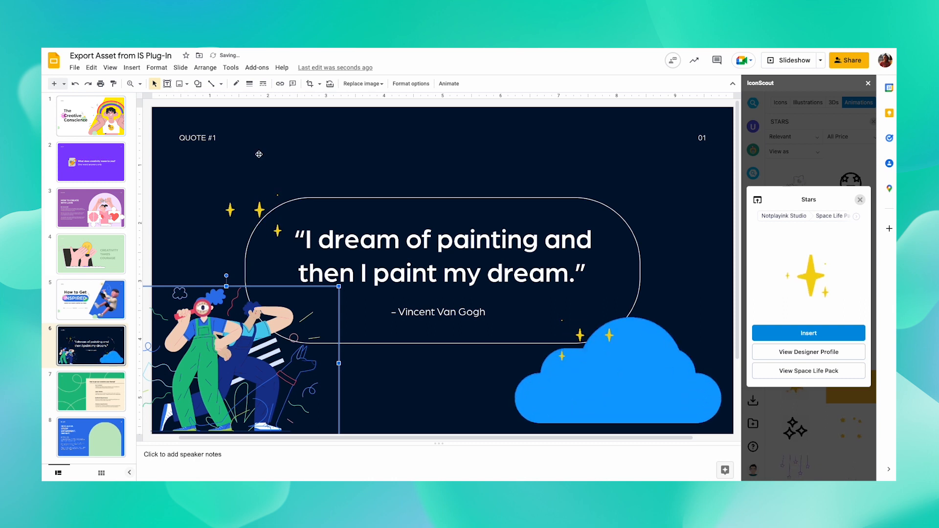
# Step: Go to the Tips slide 7 and search the IconScout library for "happy" among icons
pyautogui.click(93, 392)
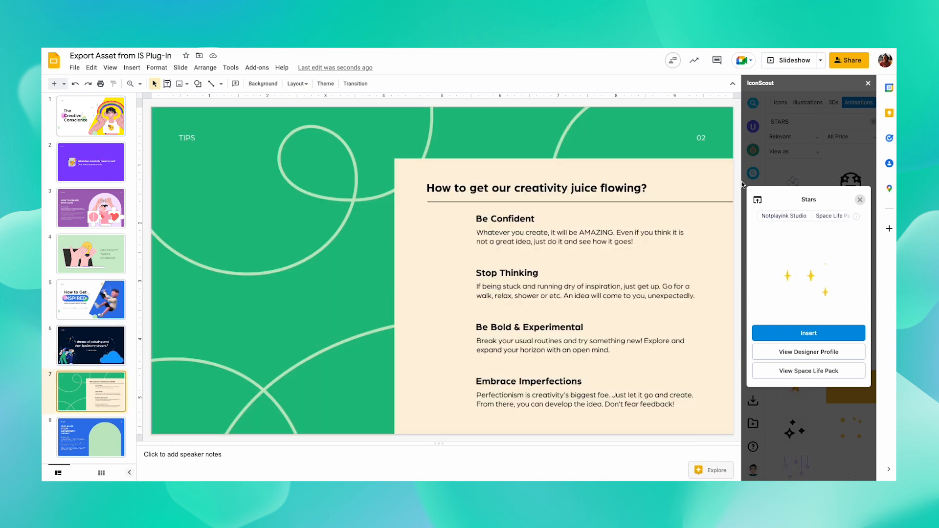
pyautogui.click(859, 199)
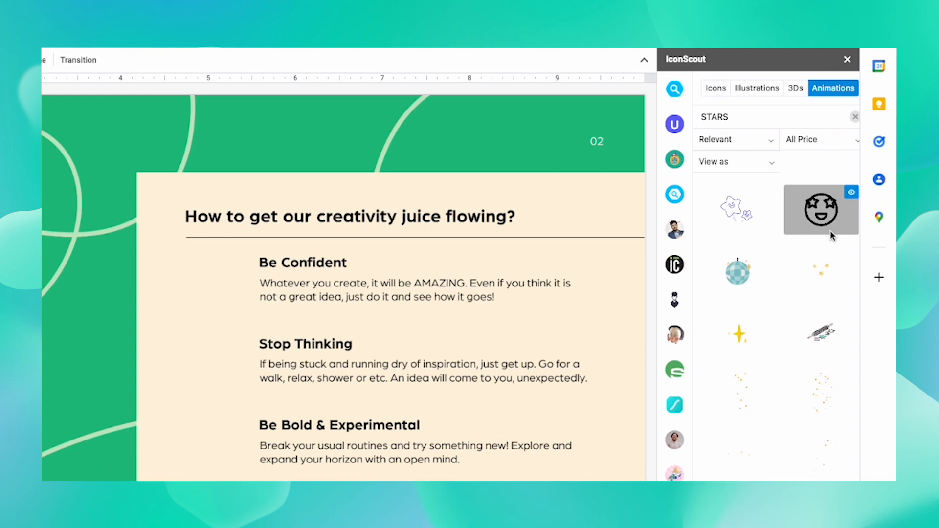
pyautogui.click(720, 90)
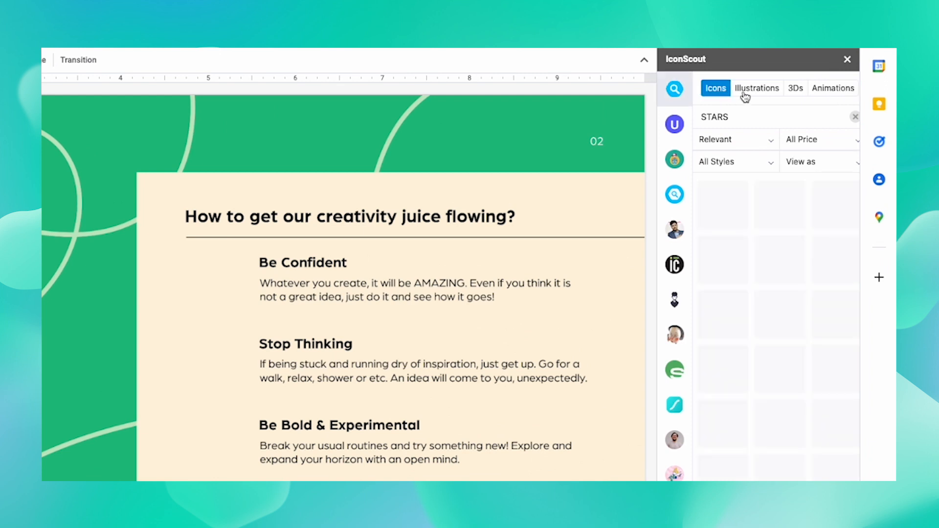
pyautogui.click(754, 113)
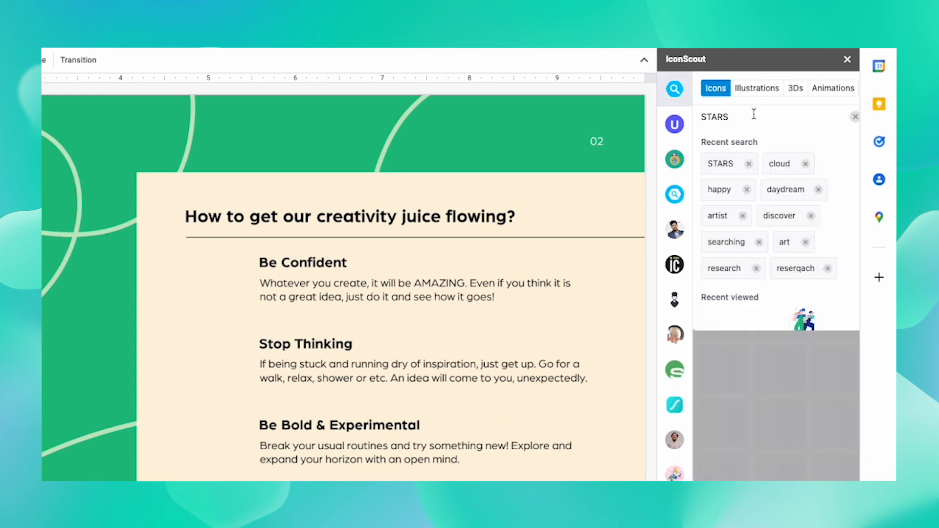
pyautogui.hotkey('ctrl', 'a')
pyautogui.write('happy')
pyautogui.press('Return')
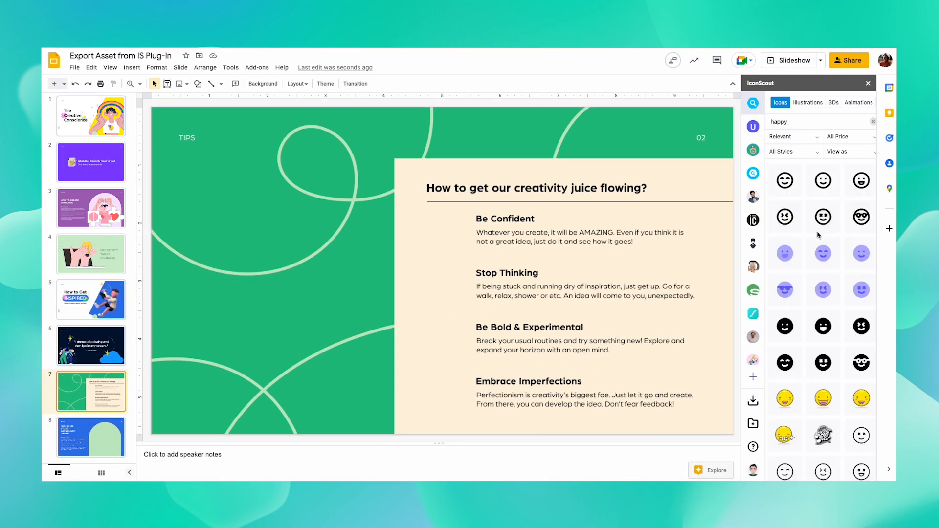
# Step: Filter the happy icons to the Line style
pyautogui.scroll(-3, 816, 235)
pyautogui.scroll(2, 816, 235)
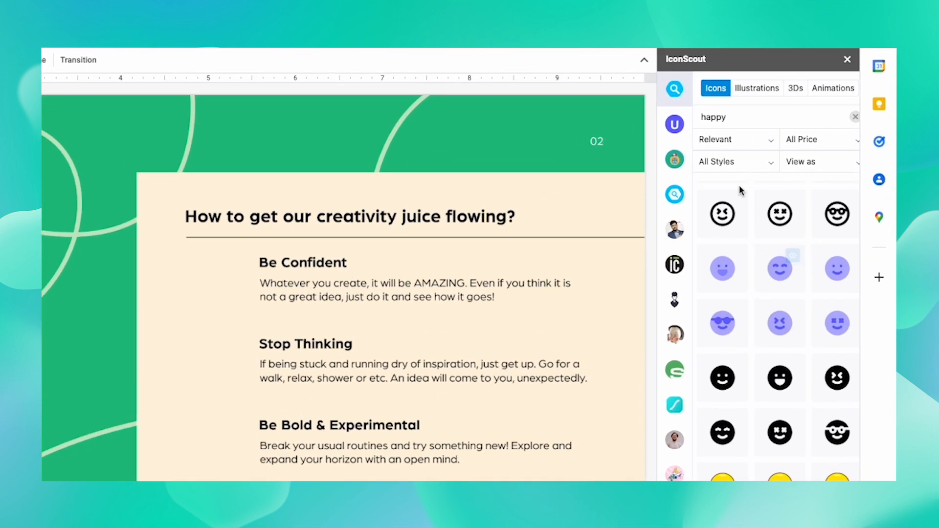
pyautogui.click(743, 167)
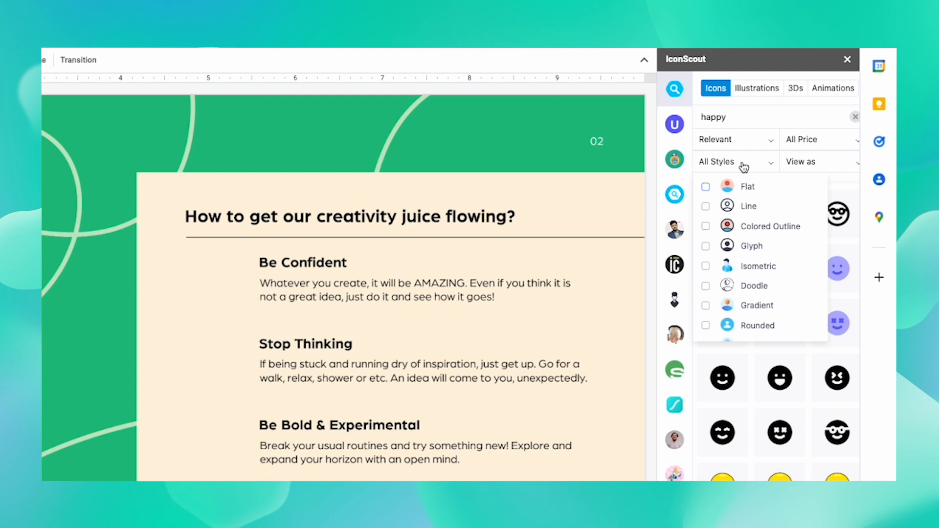
pyautogui.click(743, 204)
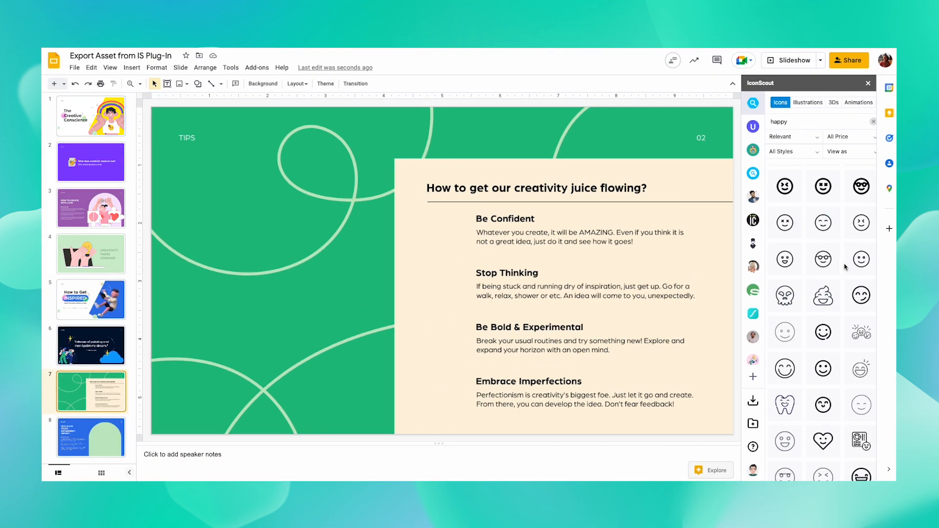
# Step: Insert the smiling closed-eyes line icon and shrink it into place beside the "Be Confident" tip
pyautogui.scroll(-8, 832, 293)
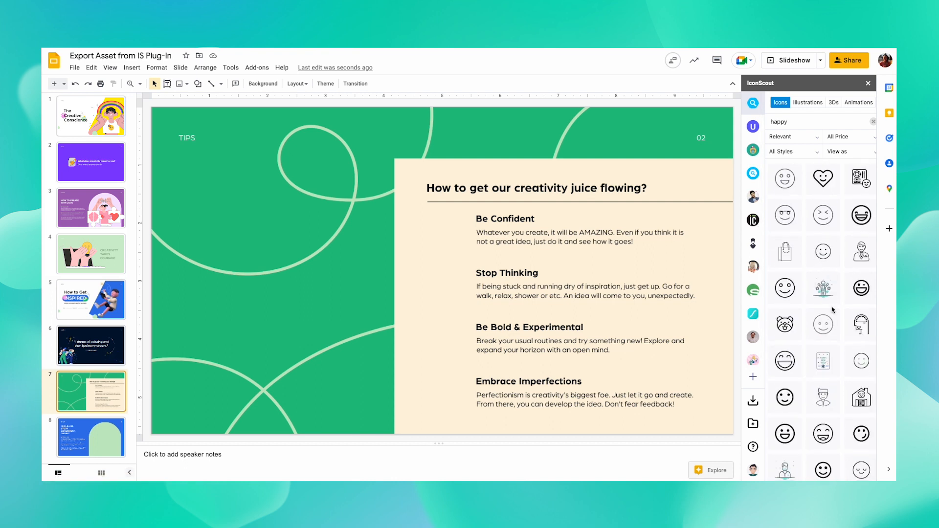
pyautogui.click(863, 350)
pyautogui.click(847, 321)
pyautogui.moveTo(256, 190); pyautogui.dragTo(440, 253)
pyautogui.moveTo(491, 324); pyautogui.dragTo(375, 208)
pyautogui.moveTo(367, 196); pyautogui.dragTo(459, 234)
# Step: Insert the head-profile line icon onto the Tips slide
pyautogui.click(859, 211)
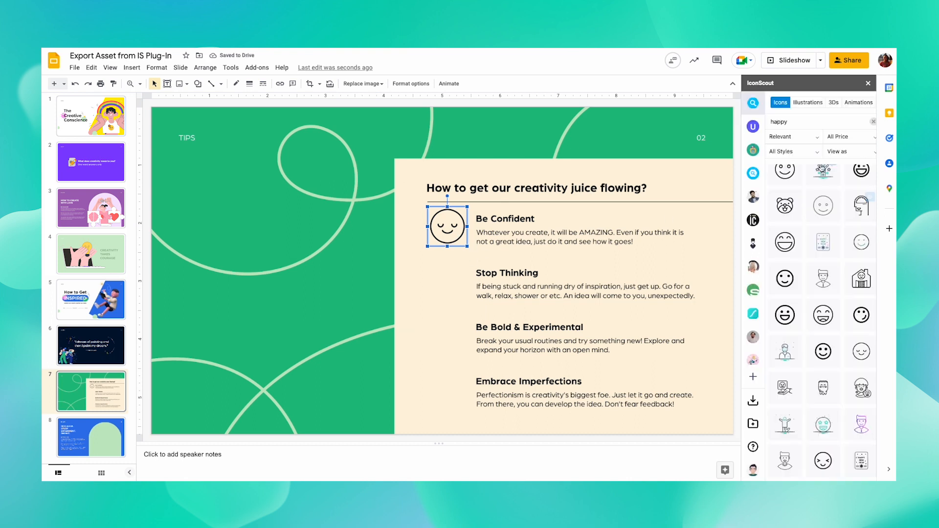